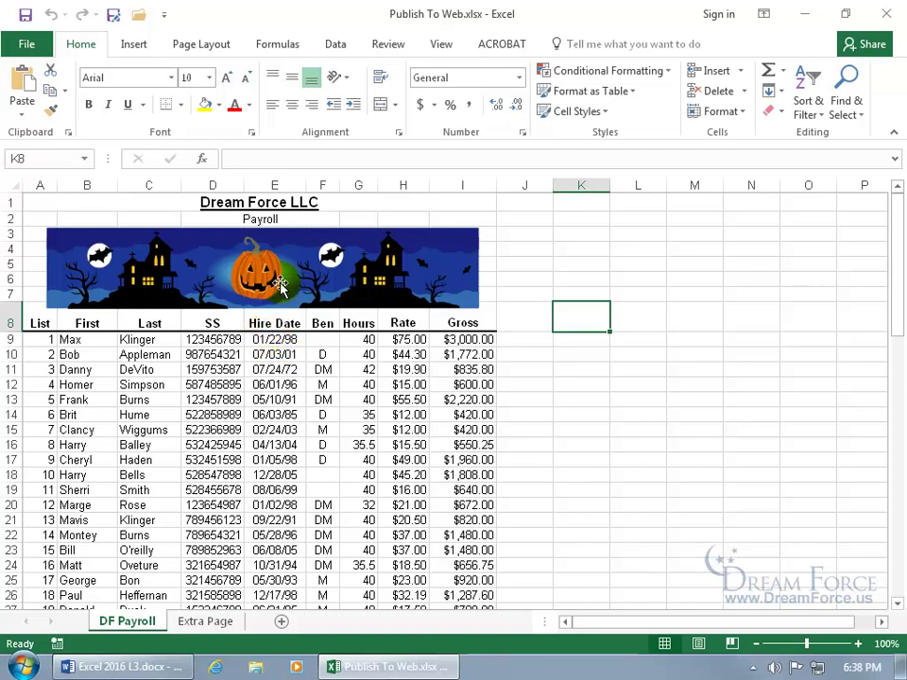
Step: Open Save As for Publish To Web.xlsx and expand the Save as type list
click(114, 15)
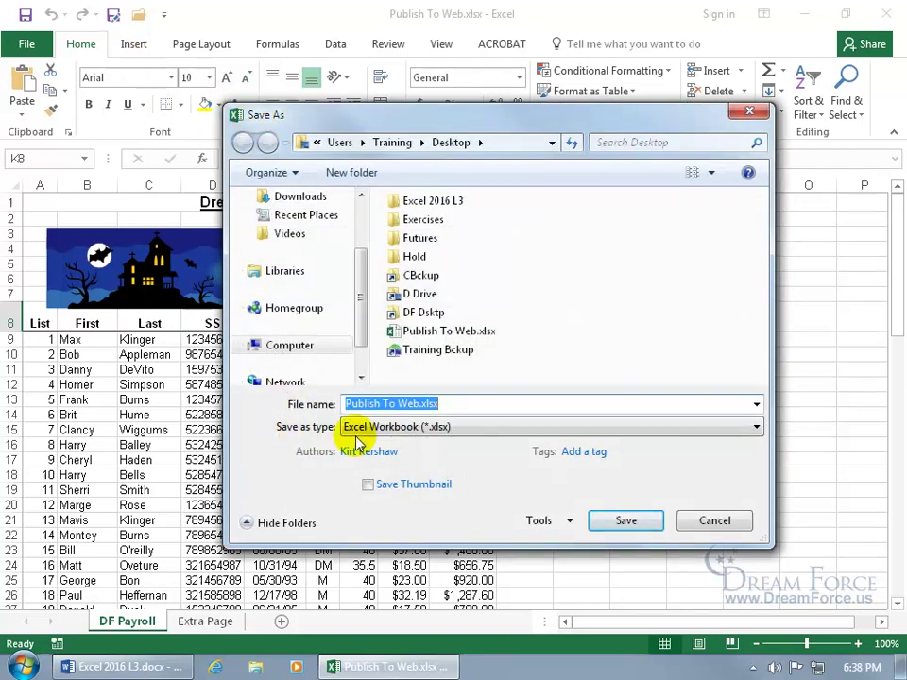
click(401, 430)
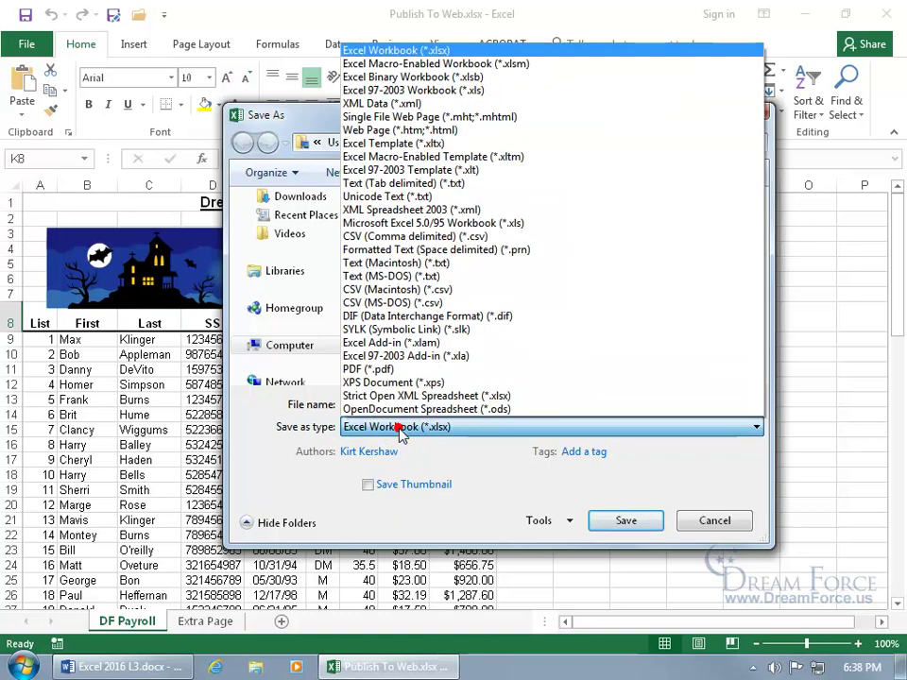
Step: Choose Web Page (*.htm;*.html) as the type and name the file Payroll October
click(415, 132)
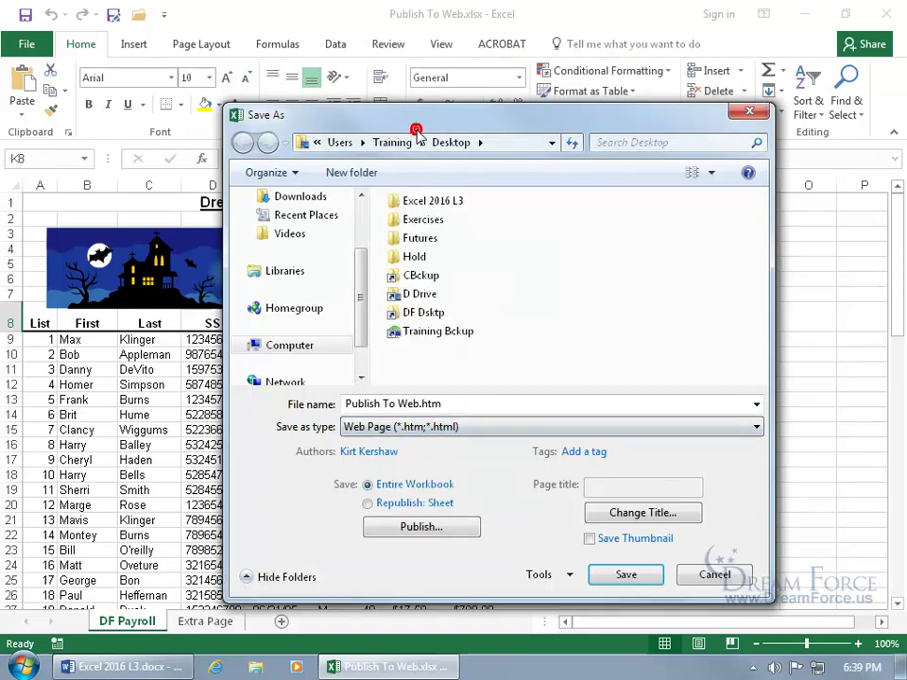
drag(346, 403, 445, 403)
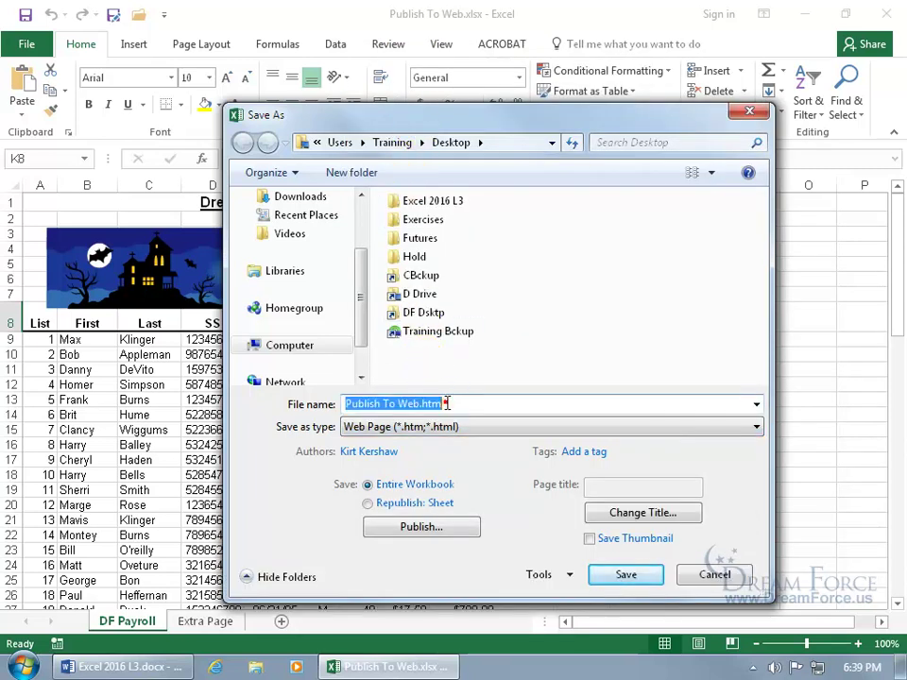
text(Payroll Oc)
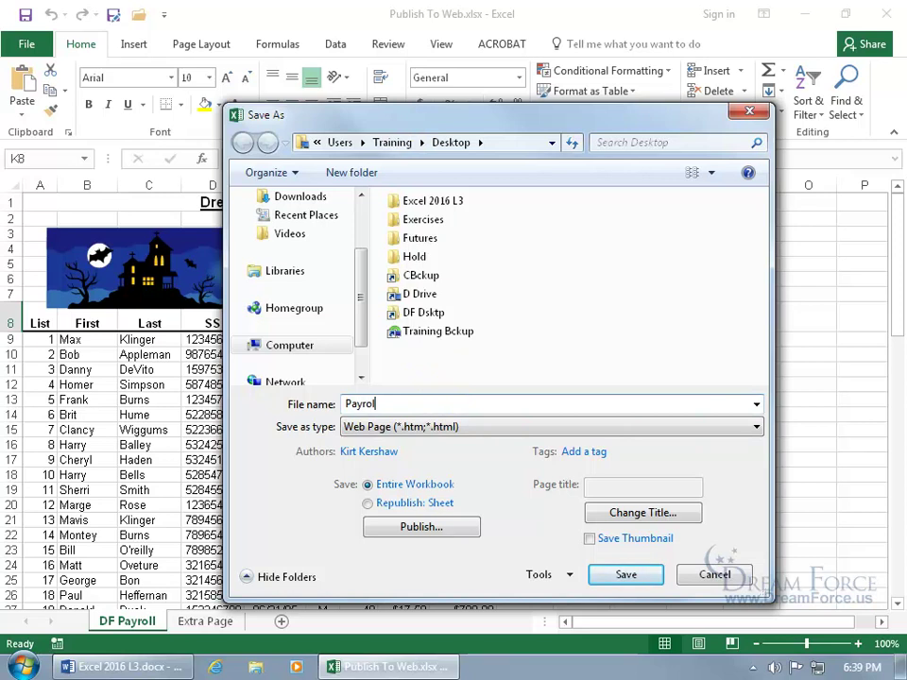
text(tober)
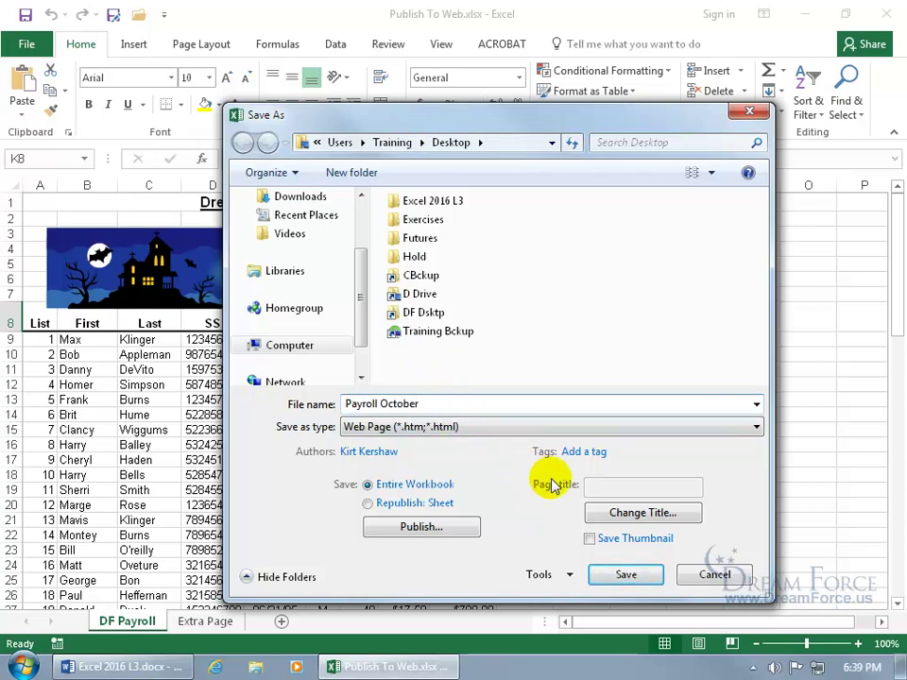
Step: Set the page title to 'Dream Force October Payroll' and save, keeping the web page format
click(623, 513)
text(Dream Force October Payroll)
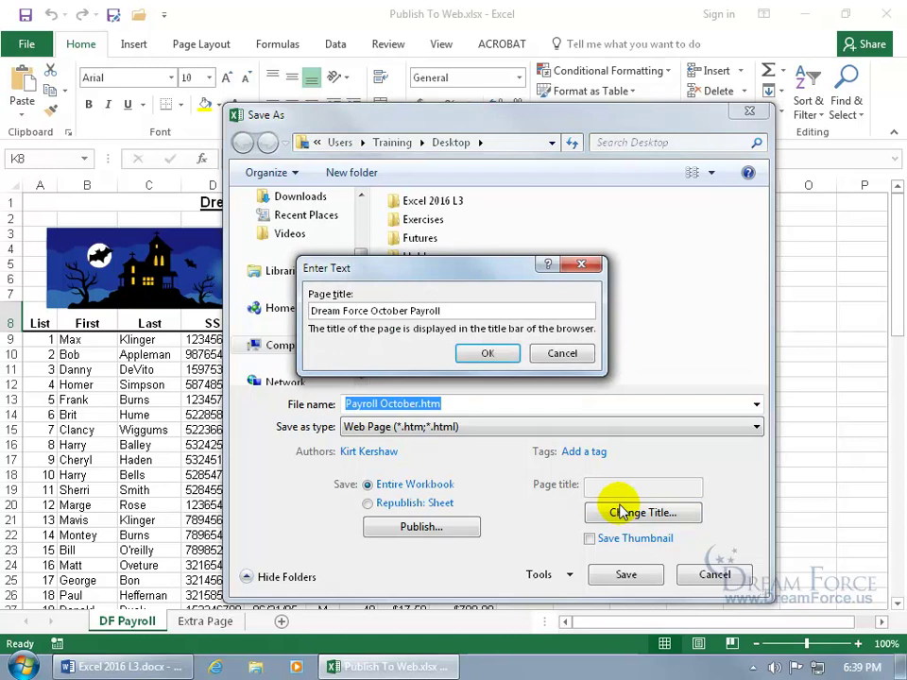
click(488, 357)
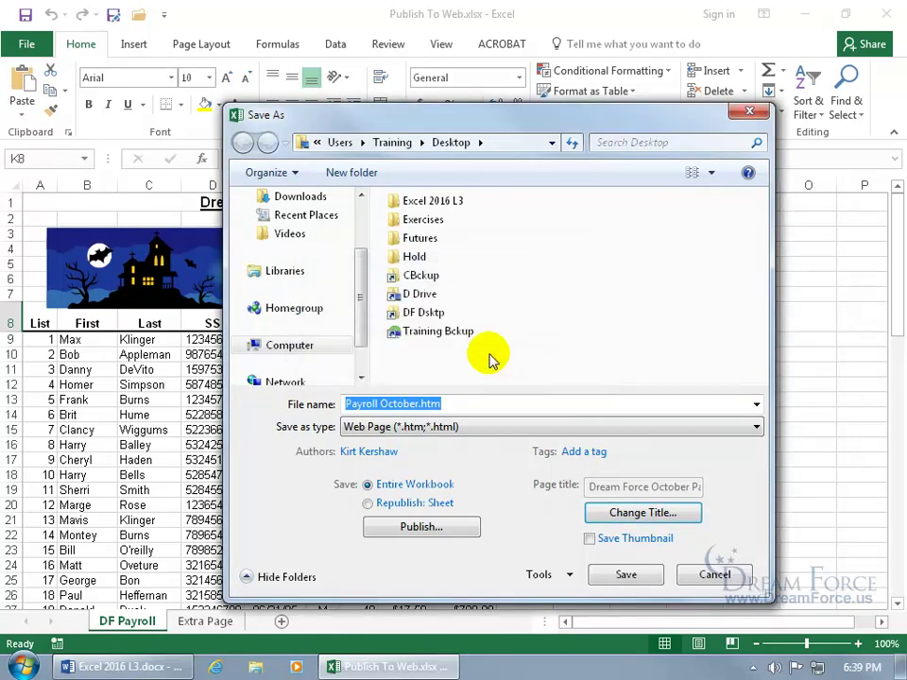
click(619, 574)
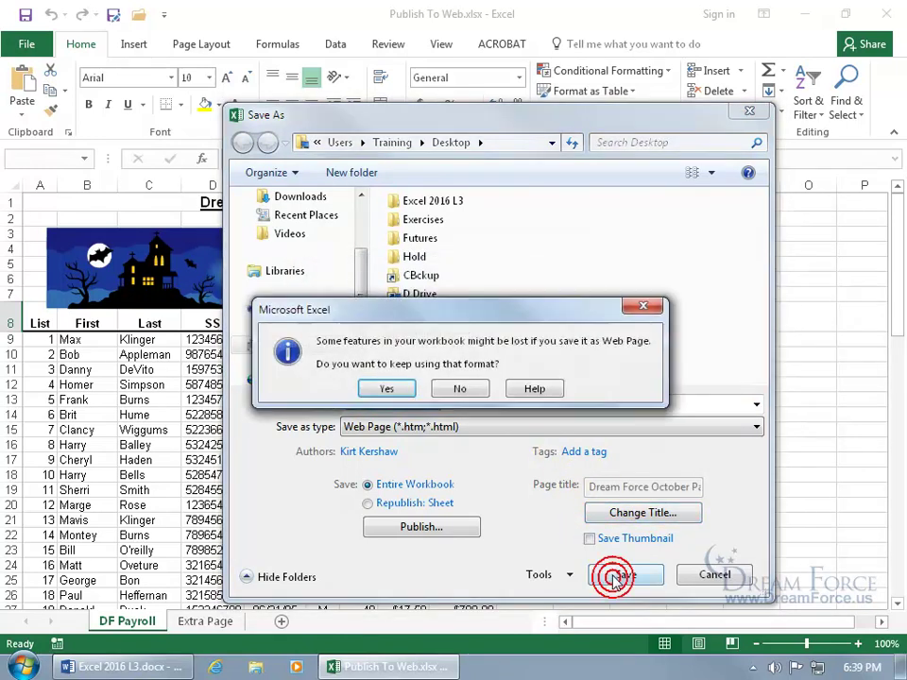
click(397, 389)
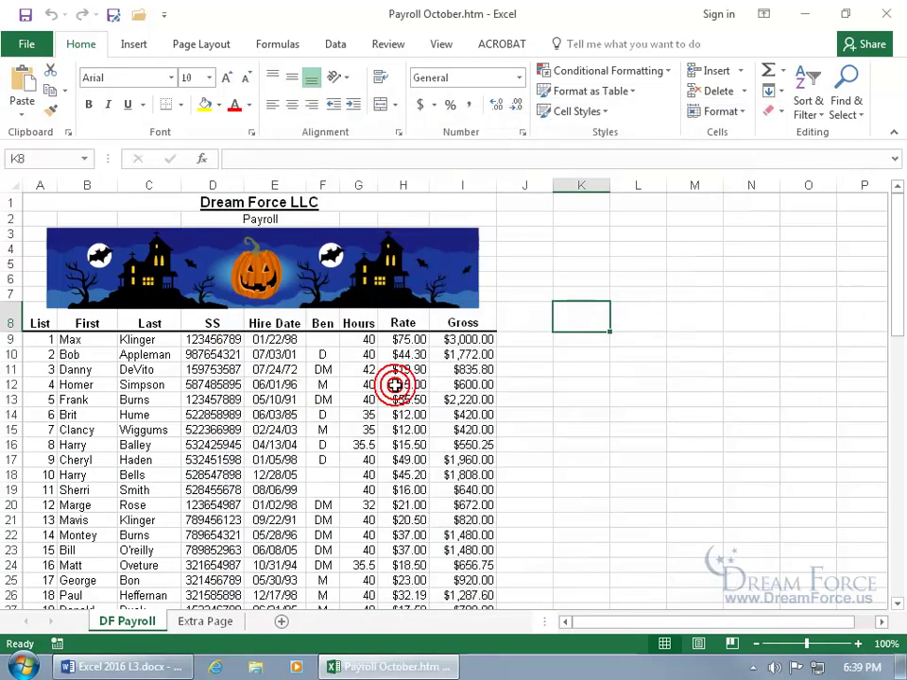
Step: Close Excel and pick out Payroll October.htm and its Payroll October_files folder on the desktop
click(884, 15)
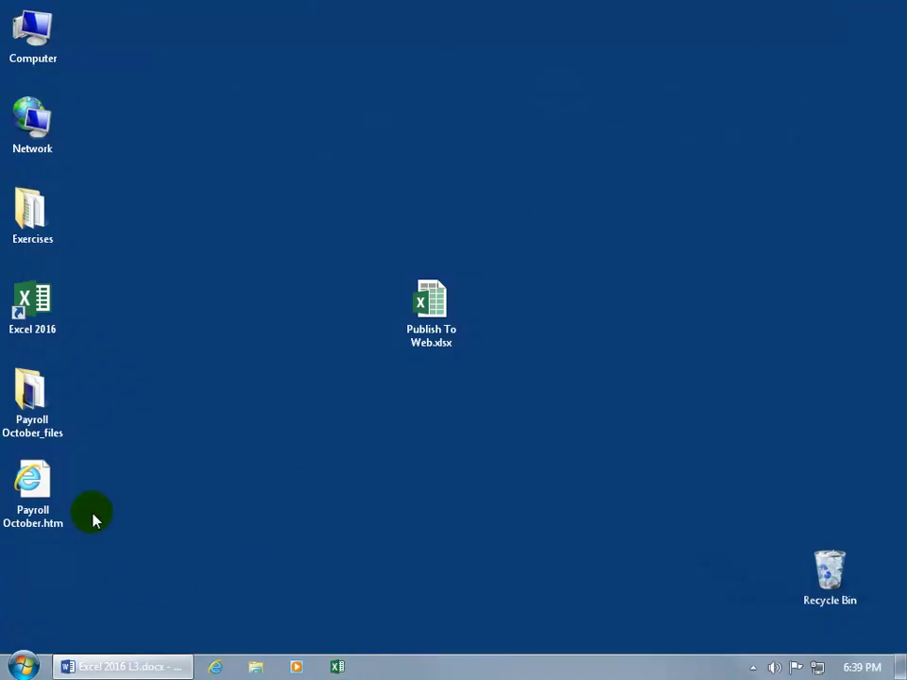
click(33, 480)
click(38, 430)
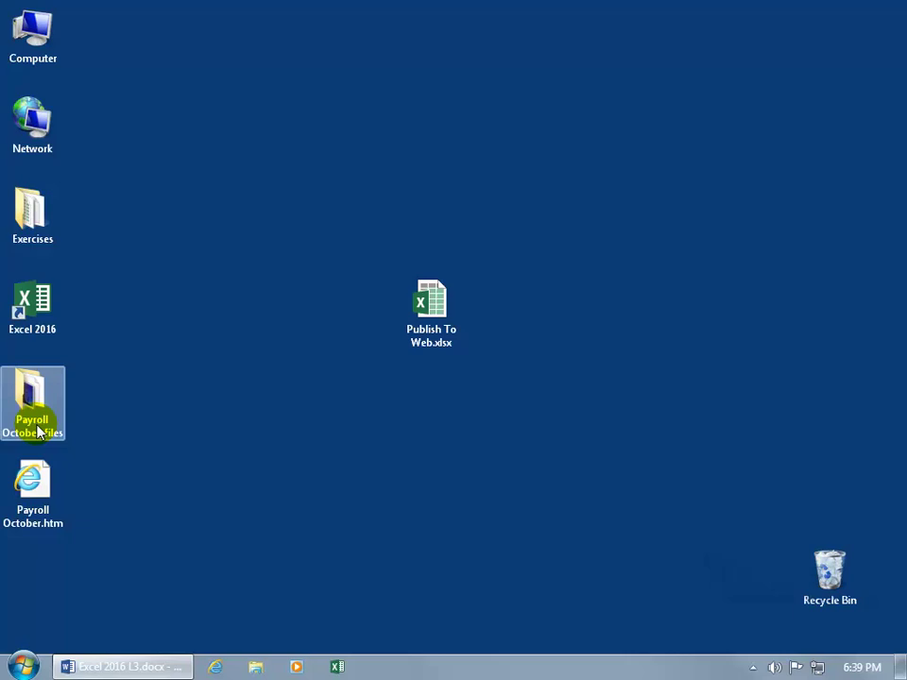
click(44, 475)
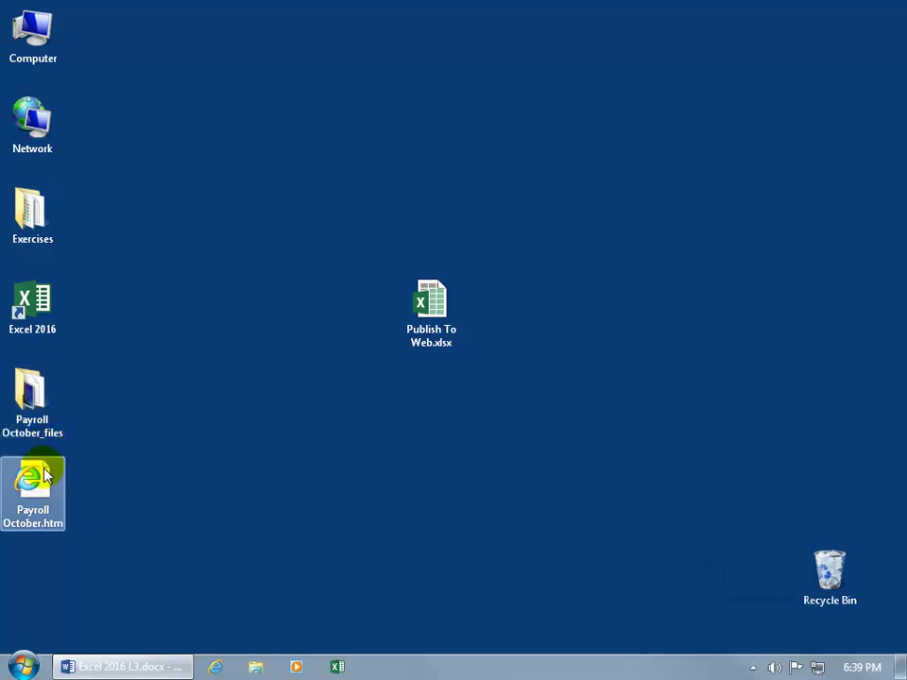
click(21, 430)
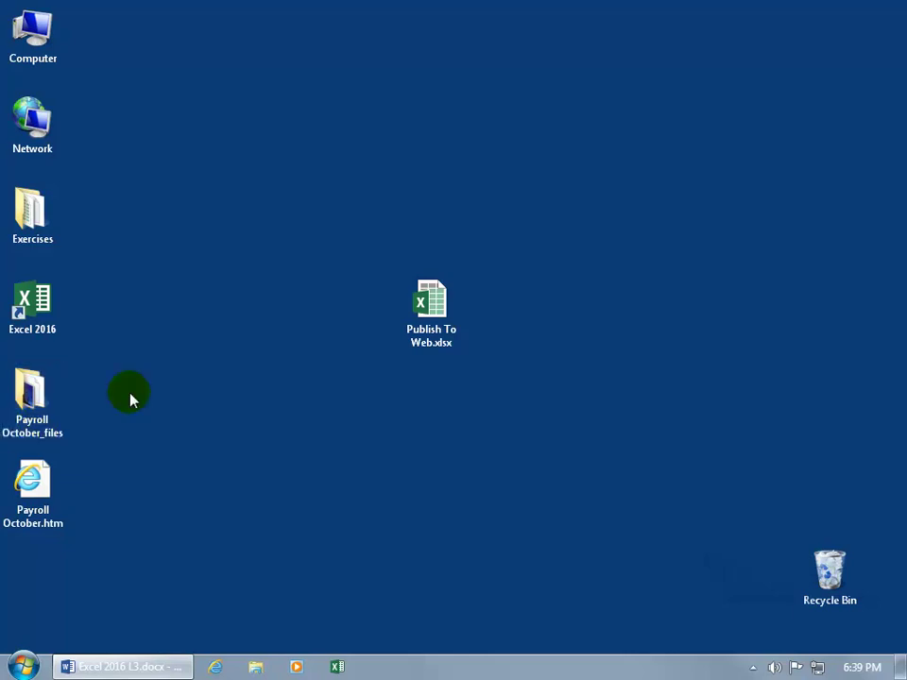
click(410, 354)
click(314, 384)
click(52, 488)
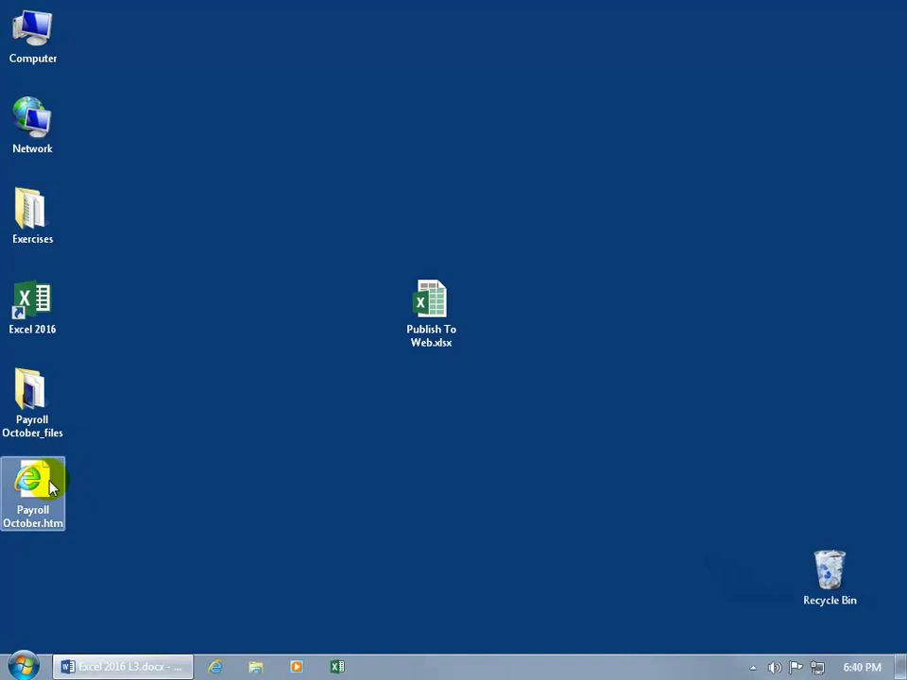
double_click(52, 487)
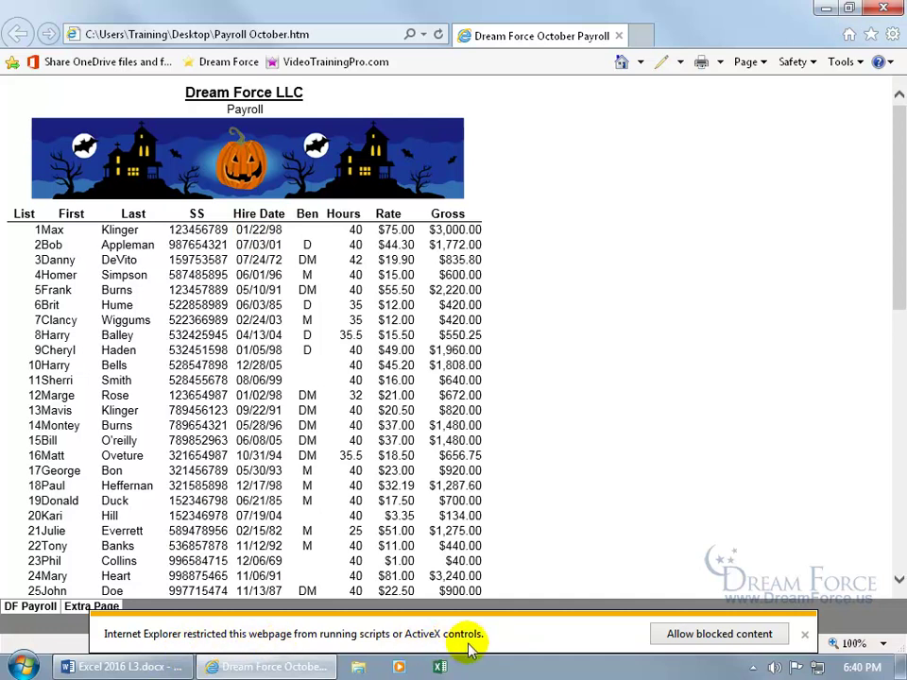
click(672, 638)
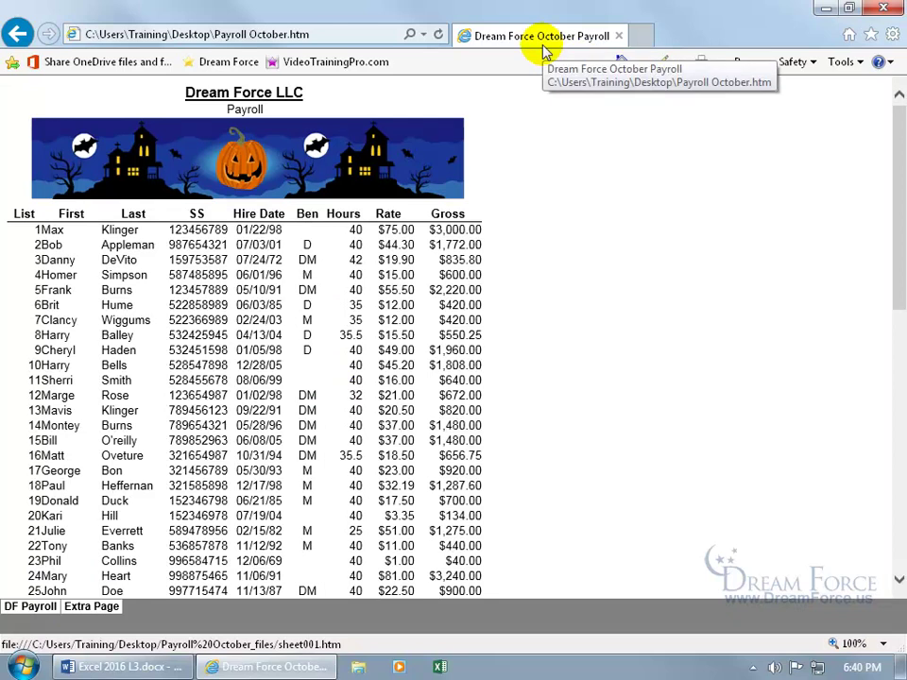
Step: Close the browser, open Payroll October_files and view its seven files as Large Icons
click(884, 8)
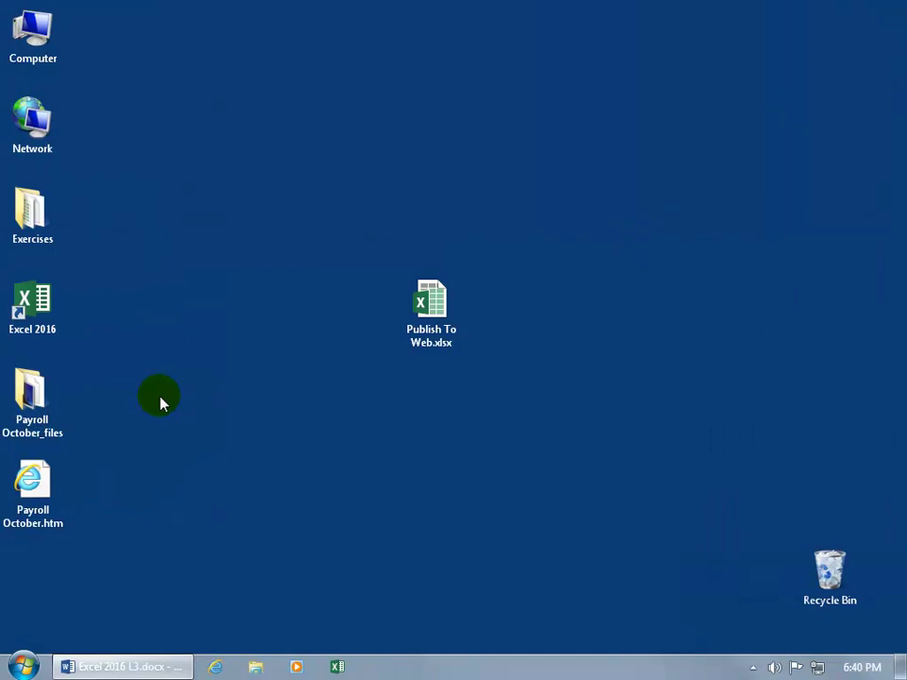
click(33, 401)
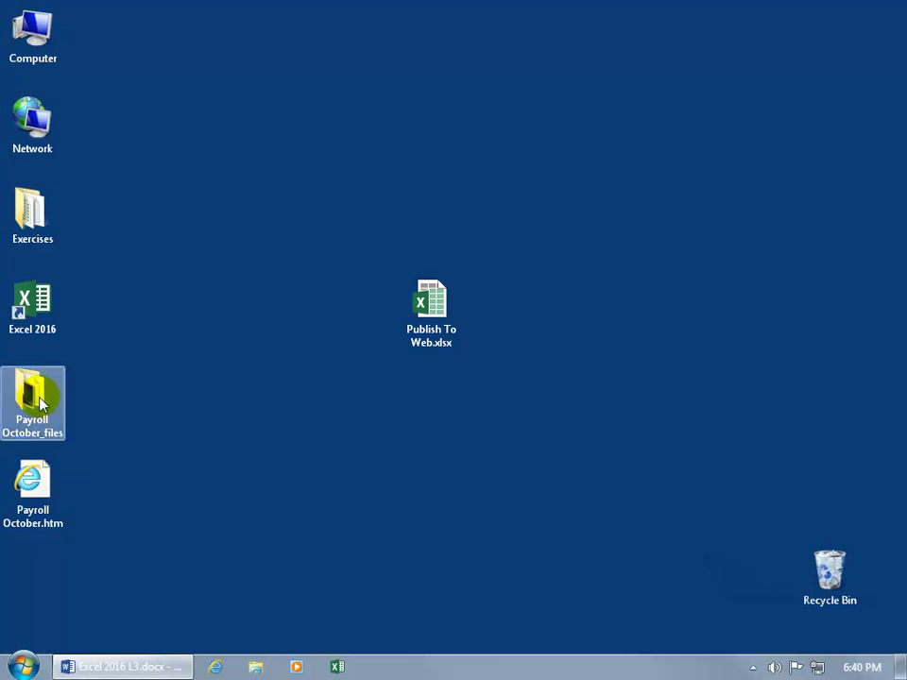
double_click(38, 401)
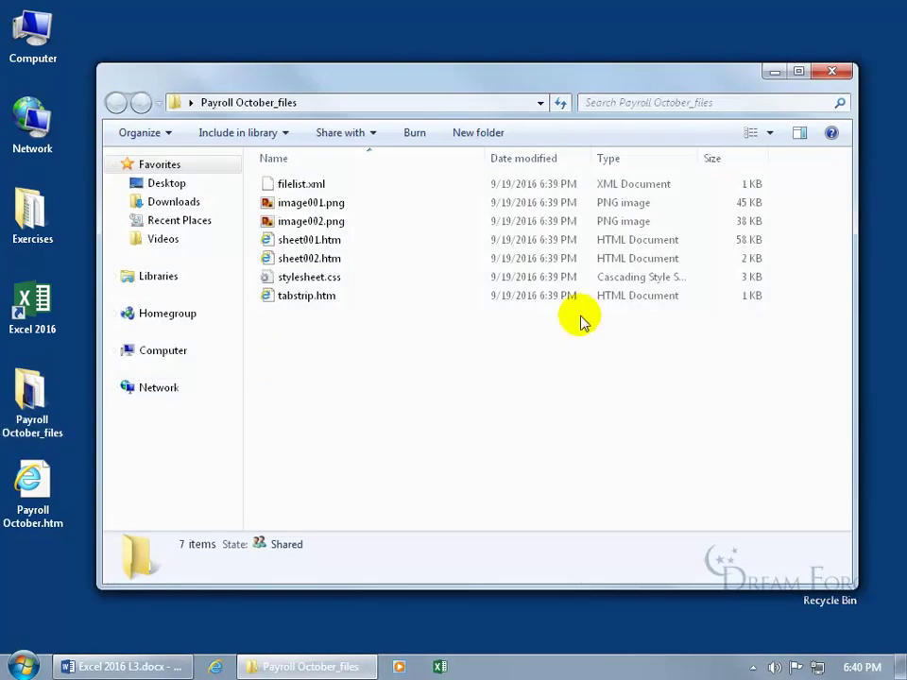
click(769, 133)
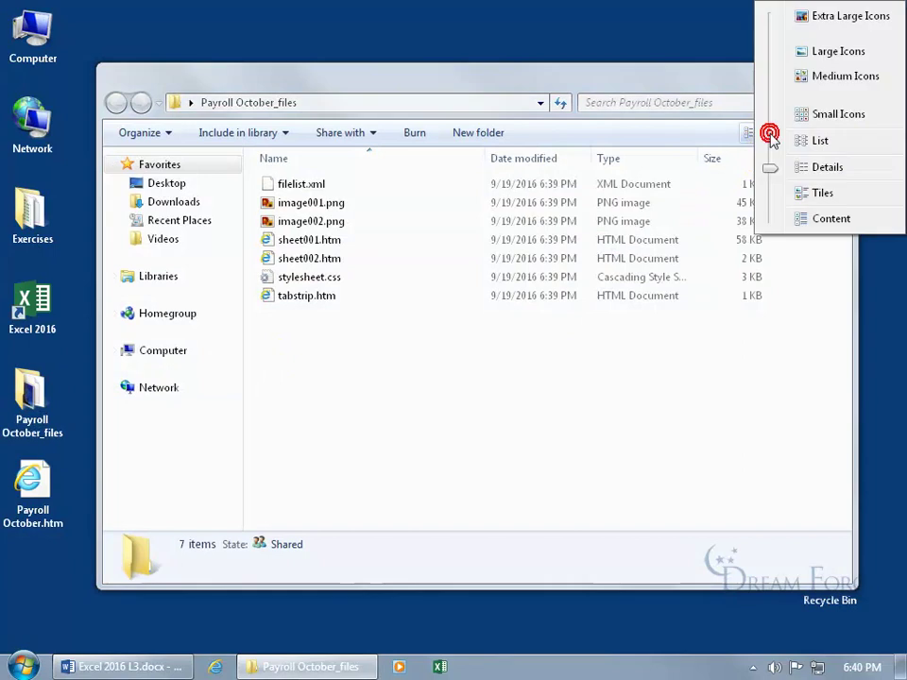
click(820, 57)
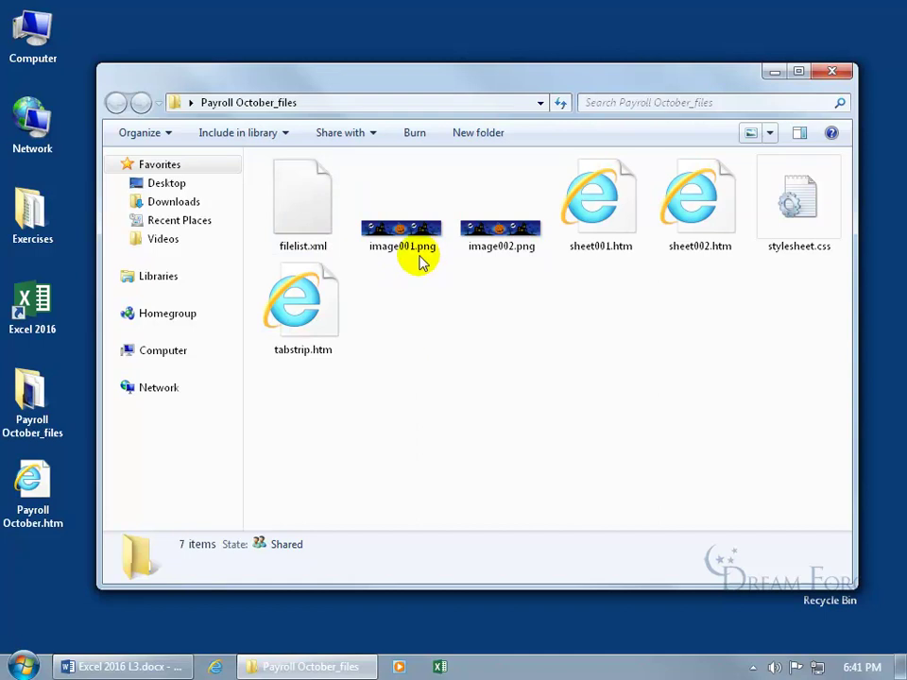
Step: Move both banner PNGs to the desktop, reopen Payroll October.htm imageless, then return image001.png
drag(519, 273, 425, 42)
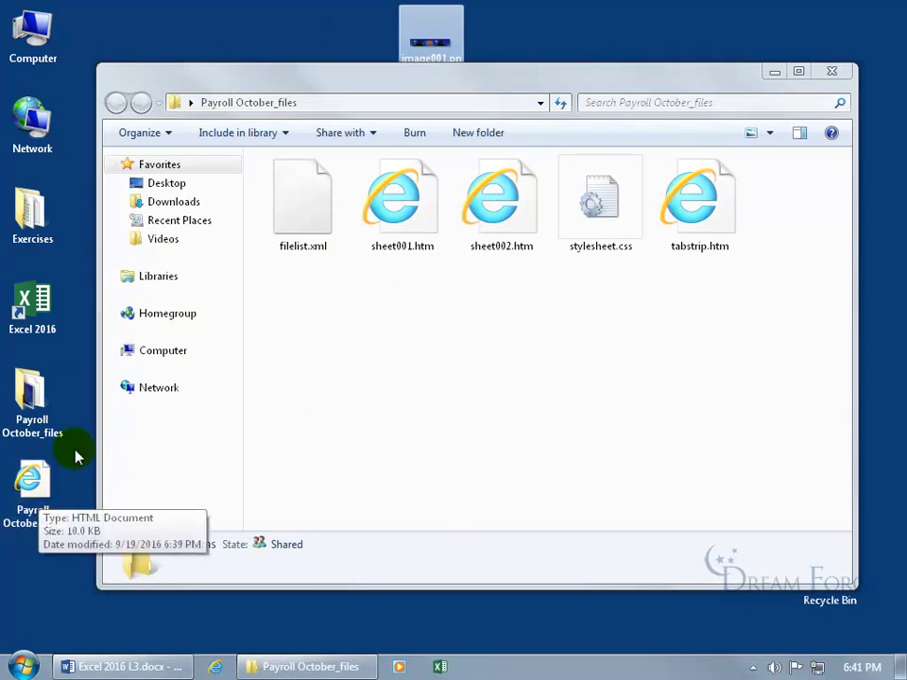
double_click(30, 492)
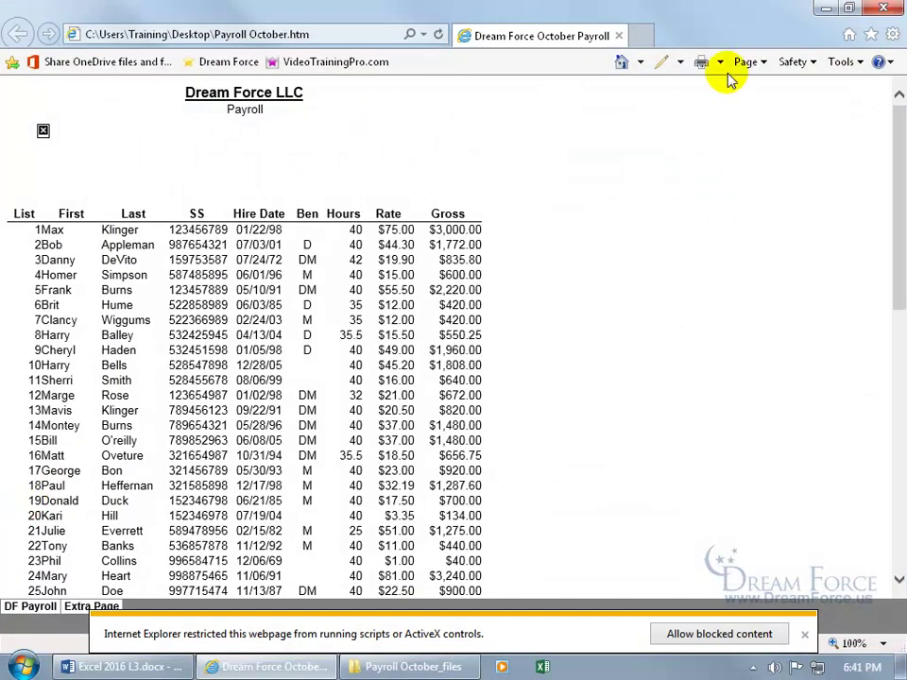
click(822, 11)
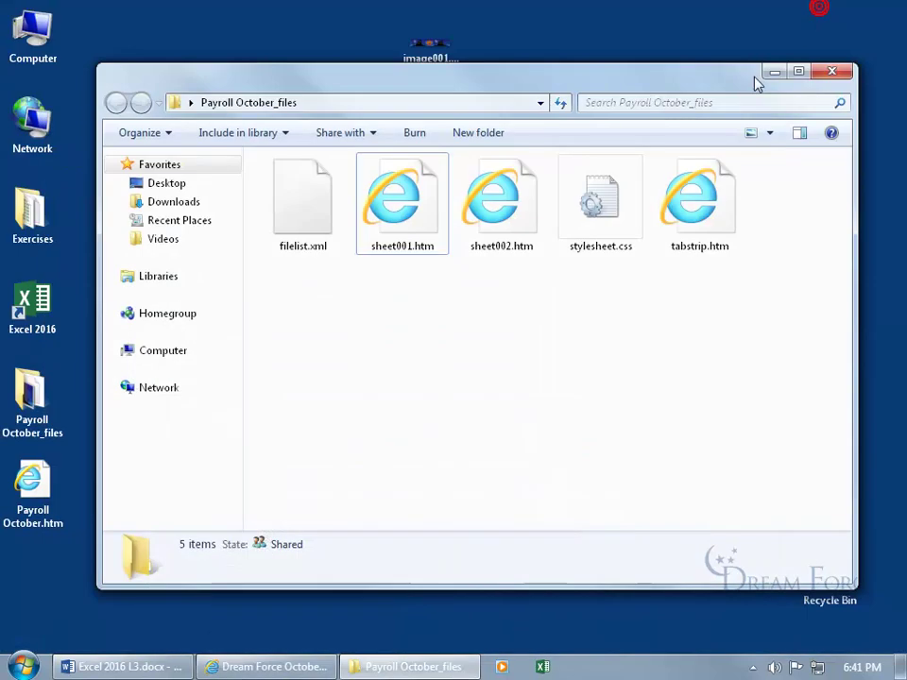
drag(445, 47, 475, 333)
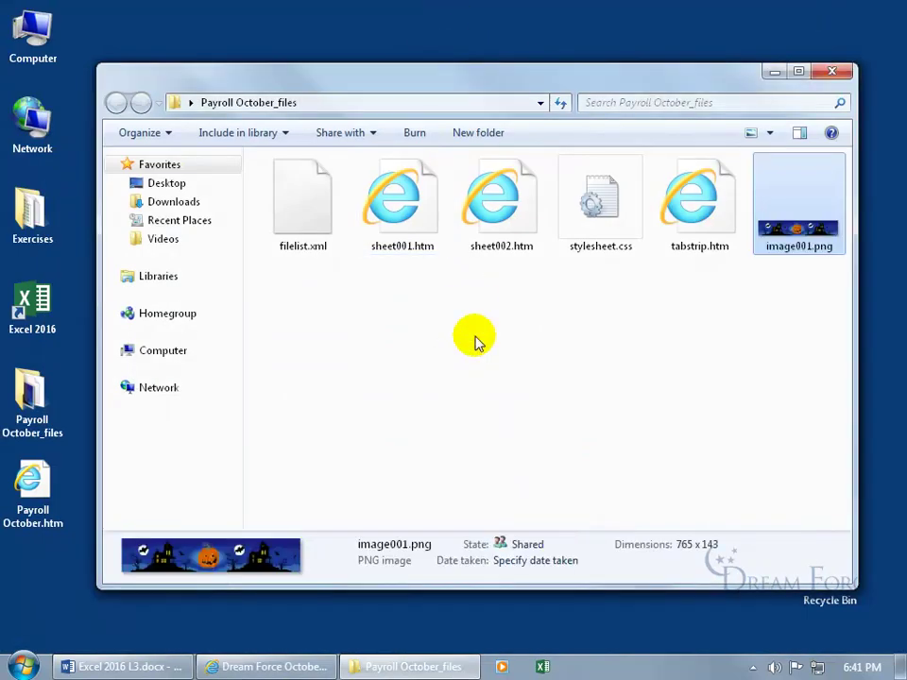
Step: Move image001.png and image002.png back into the Payroll October_files folder
drag(494, 73, 485, 192)
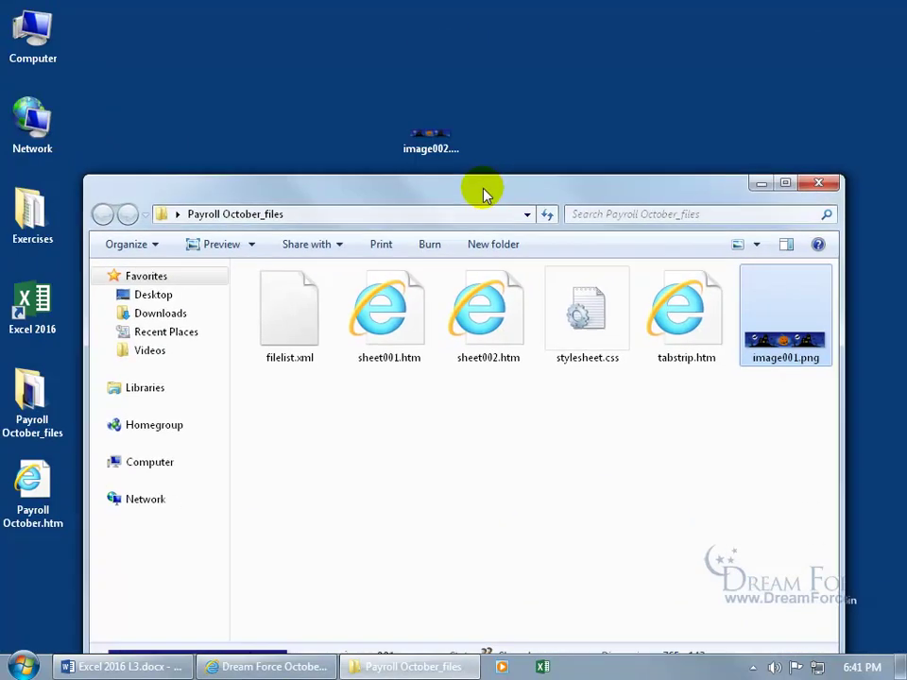
drag(454, 140, 532, 436)
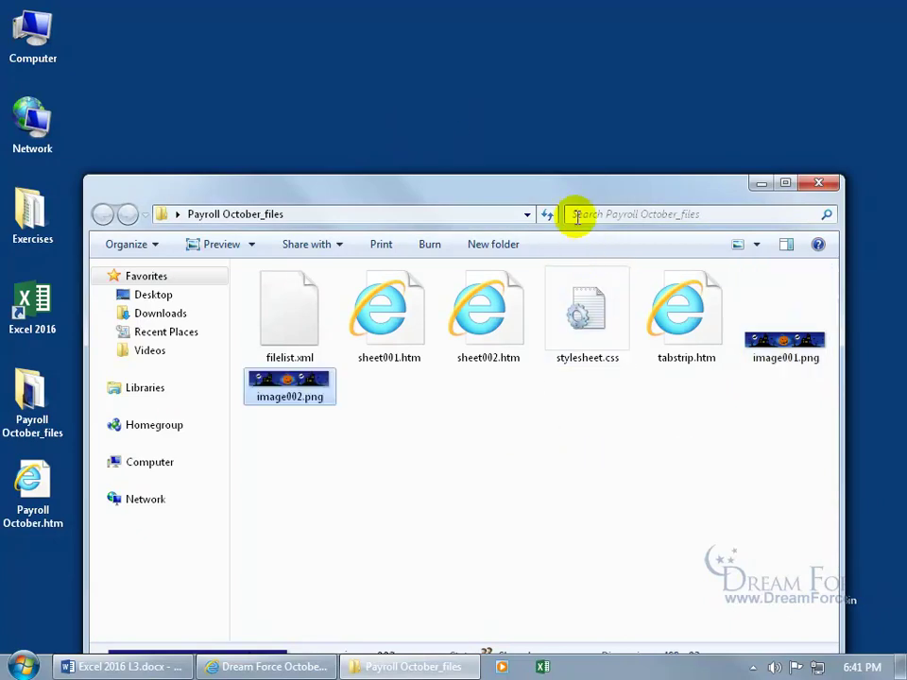
drag(572, 194, 573, 65)
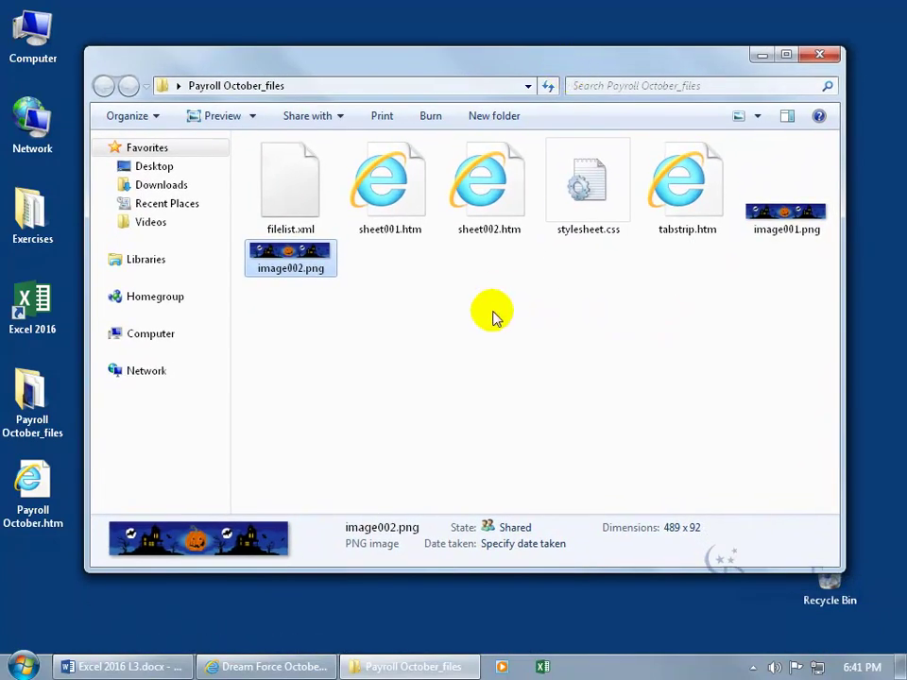
Step: Refresh the payroll page in Internet Explorer so the banner shows, then close the browser
click(286, 665)
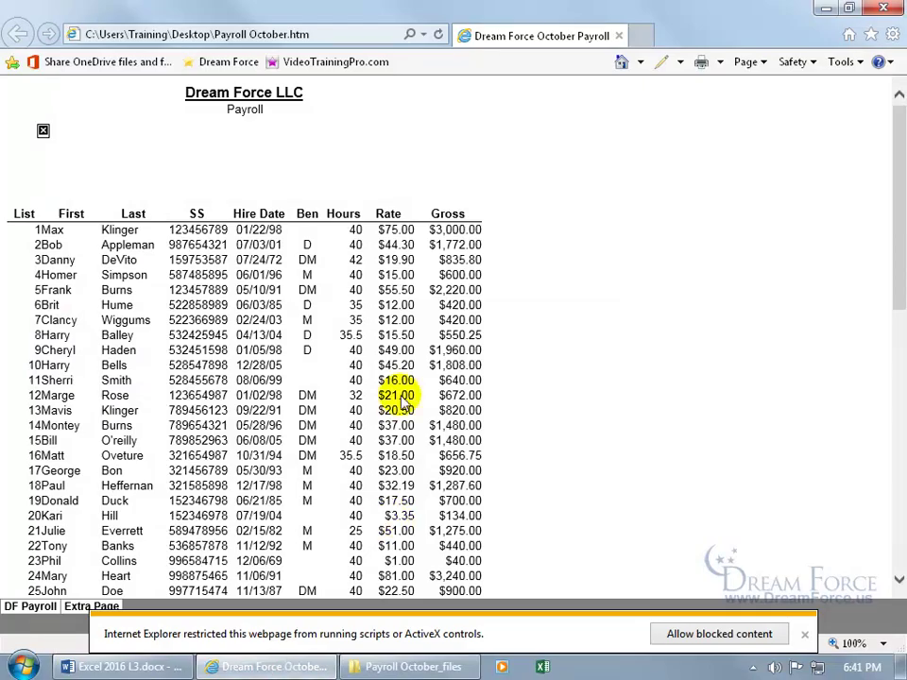
click(437, 34)
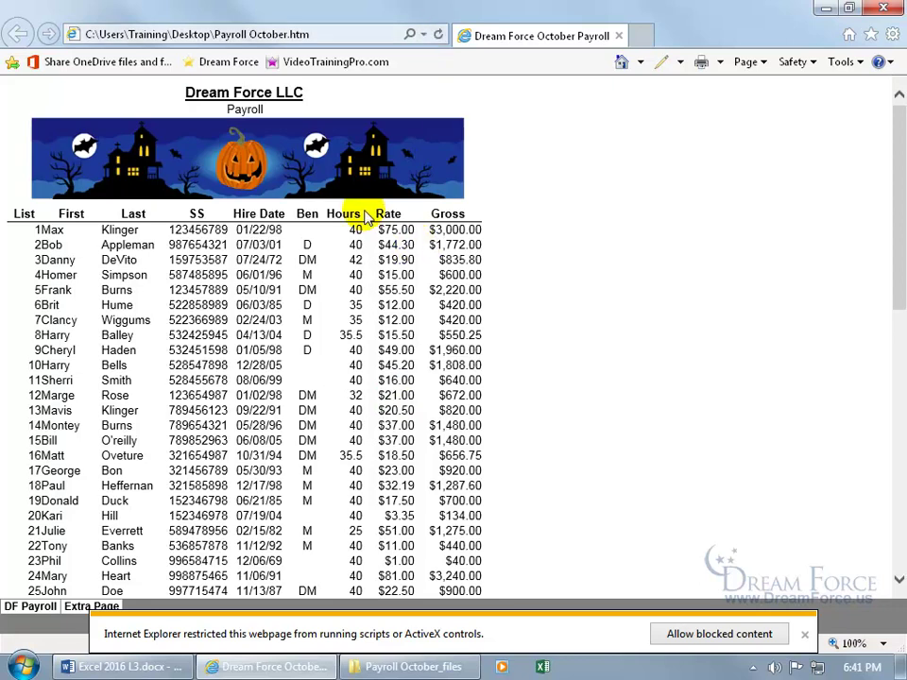
click(894, 12)
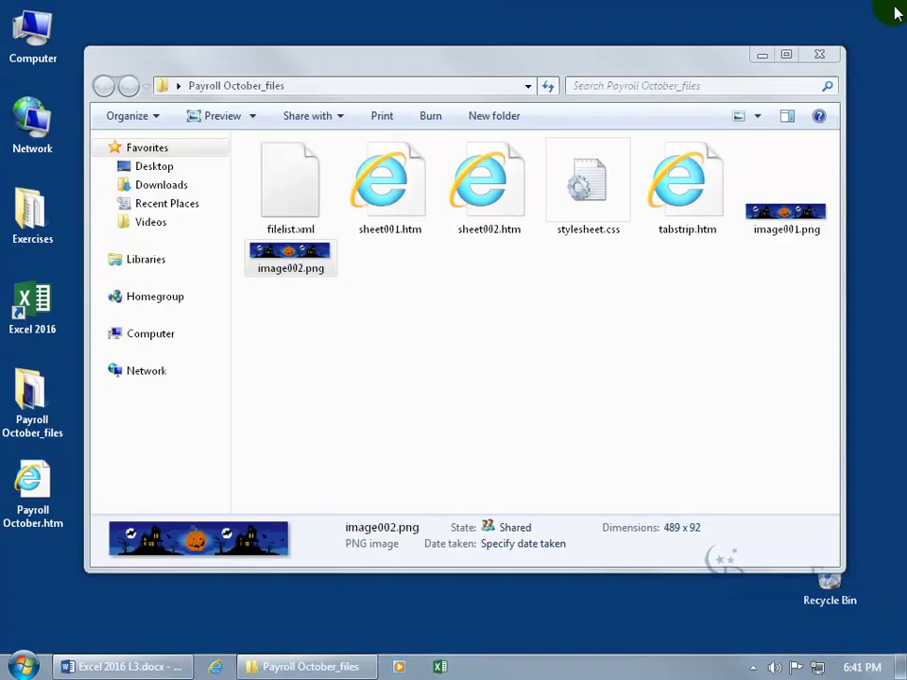
Step: Close the folder window and move Payroll October.htm and Payroll October_files into Exercises
click(820, 54)
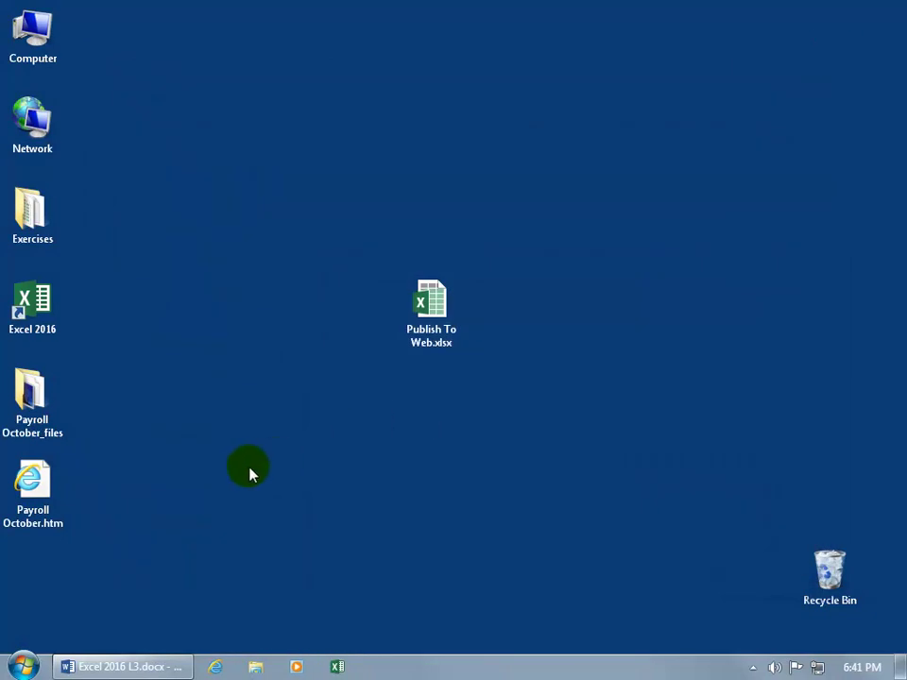
click(60, 493)
click(43, 408)
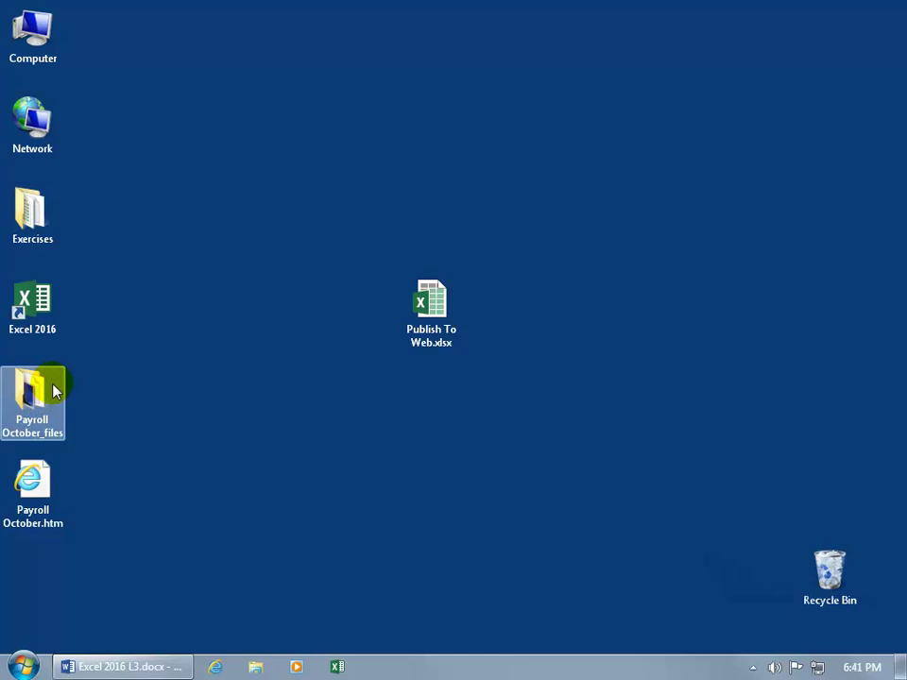
click(40, 225)
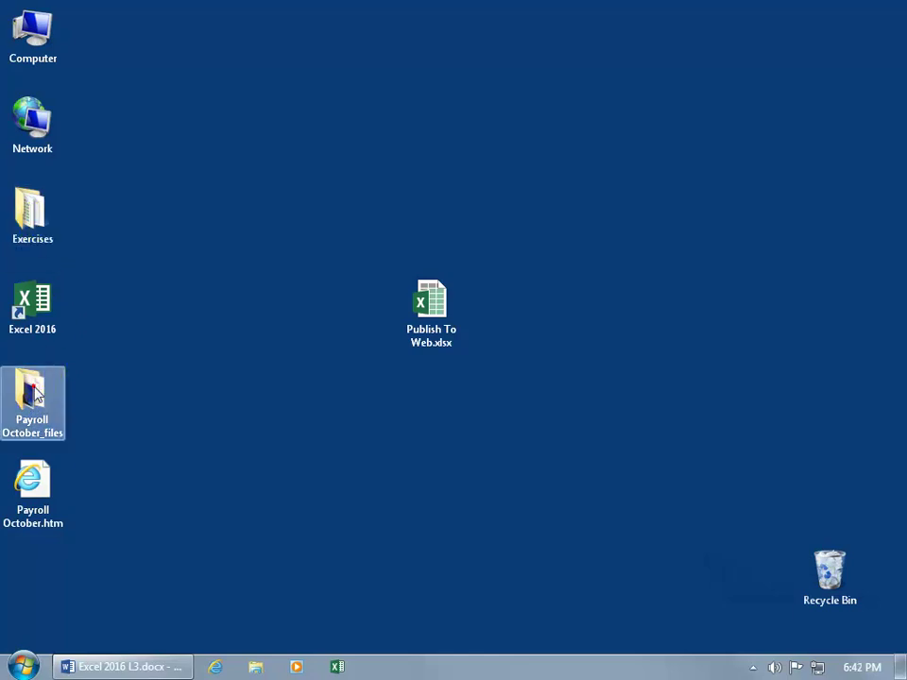
drag(30, 391, 46, 222)
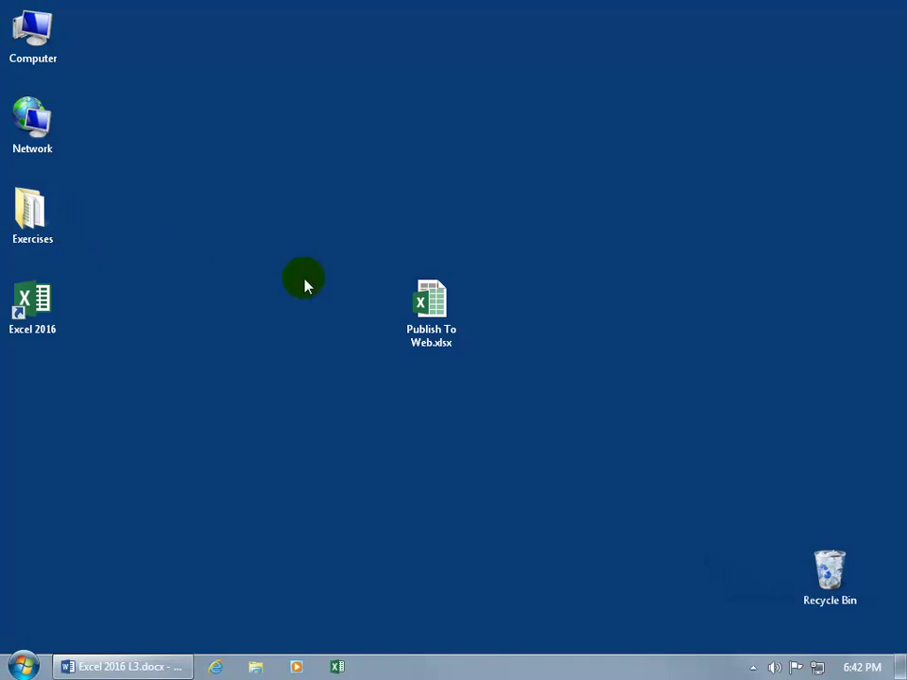
Step: Reopen Publish To Web.xlsx and bring up its Browser View Options from File > Info
click(429, 301)
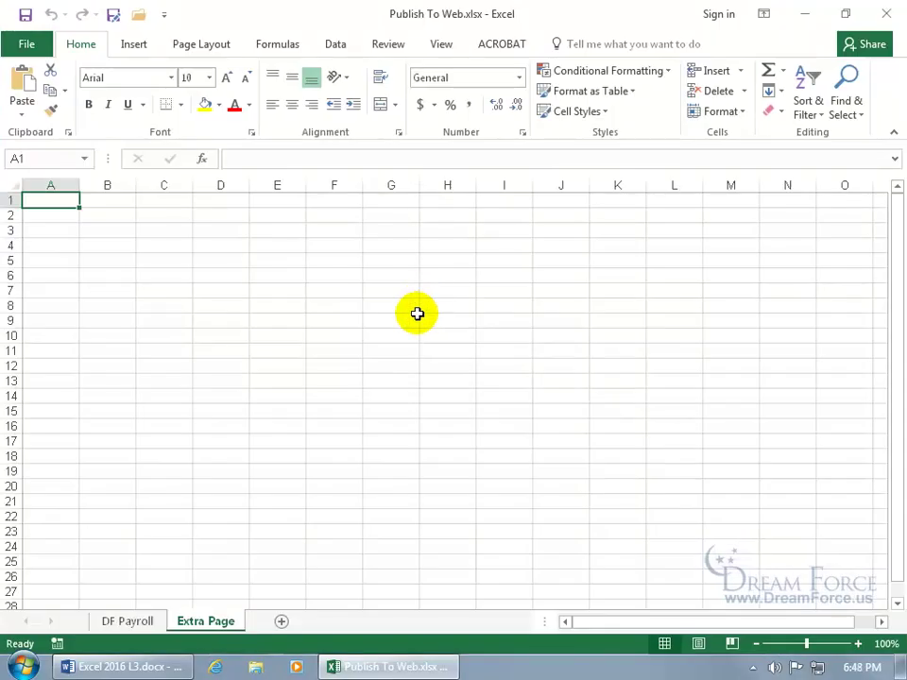
click(27, 44)
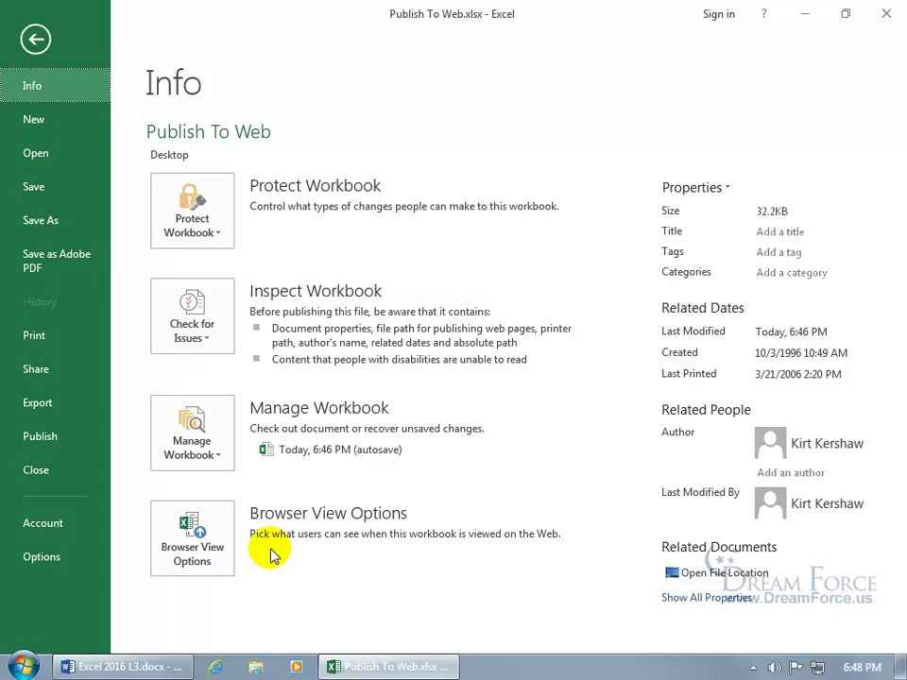
click(196, 531)
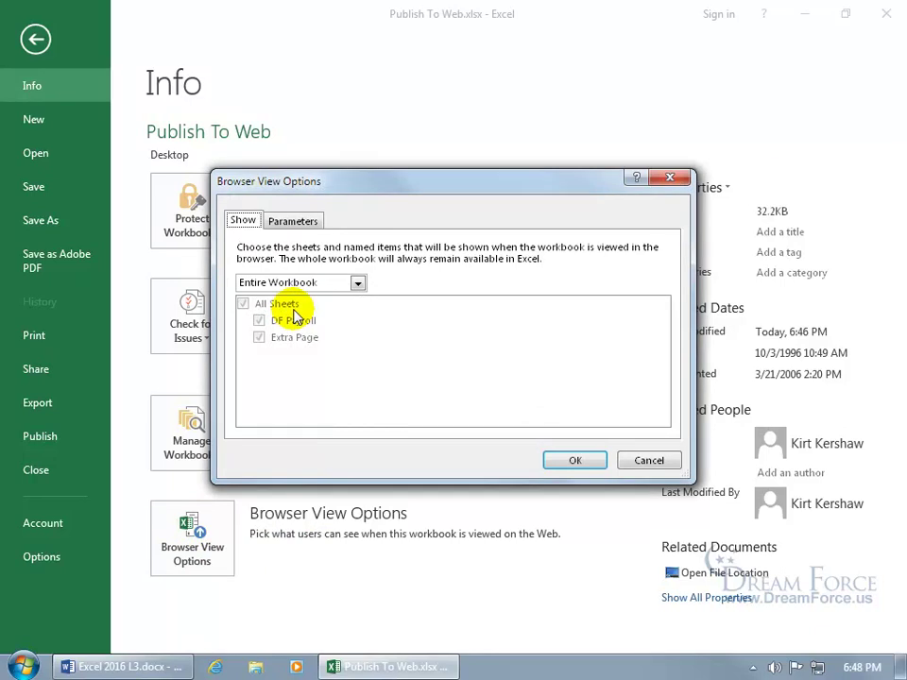
Step: Try showing Sheets without Extra Page, then switch to Items in the Workbook
click(357, 282)
click(329, 312)
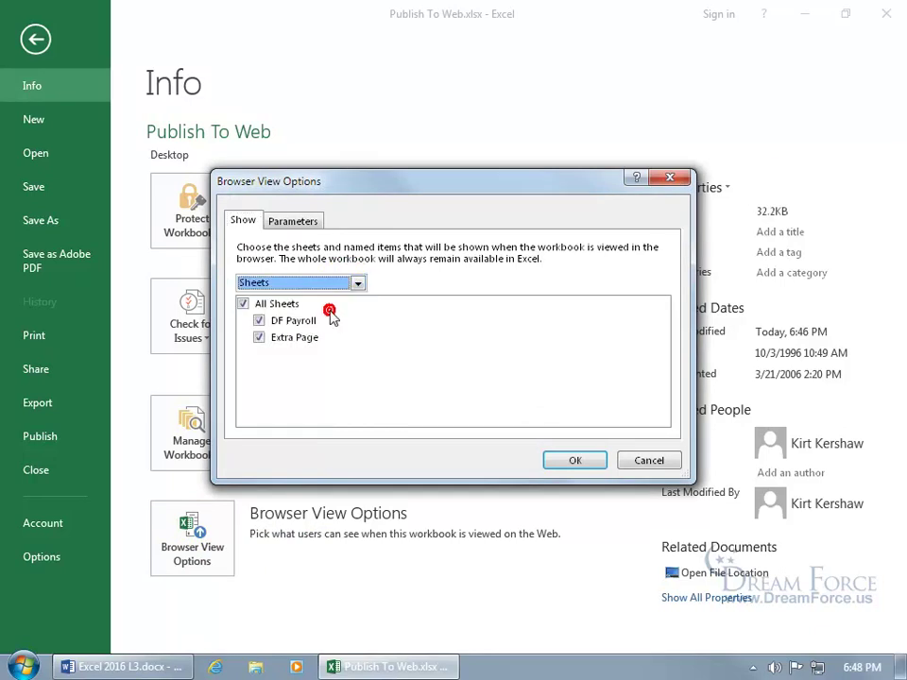
click(260, 338)
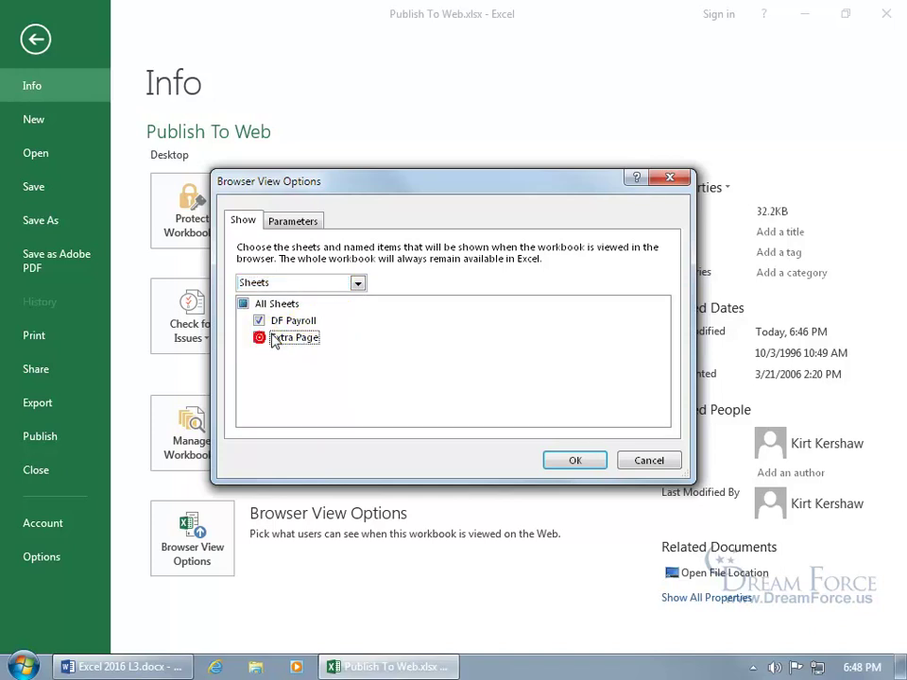
click(358, 283)
click(260, 322)
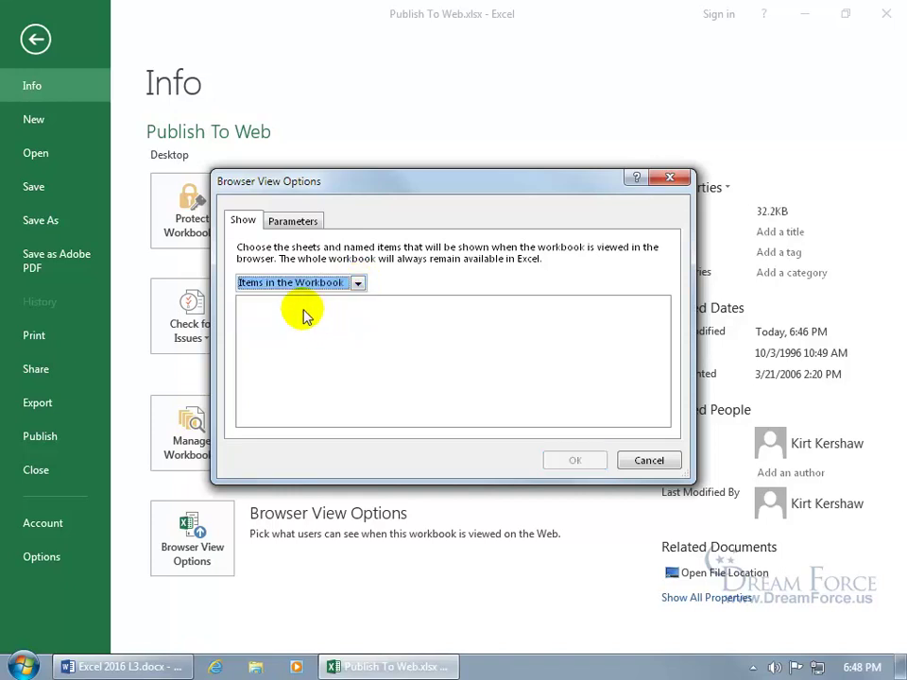
Step: Cancel the view changes and name the DF Payroll first names B9:B15 'Raises'
click(649, 460)
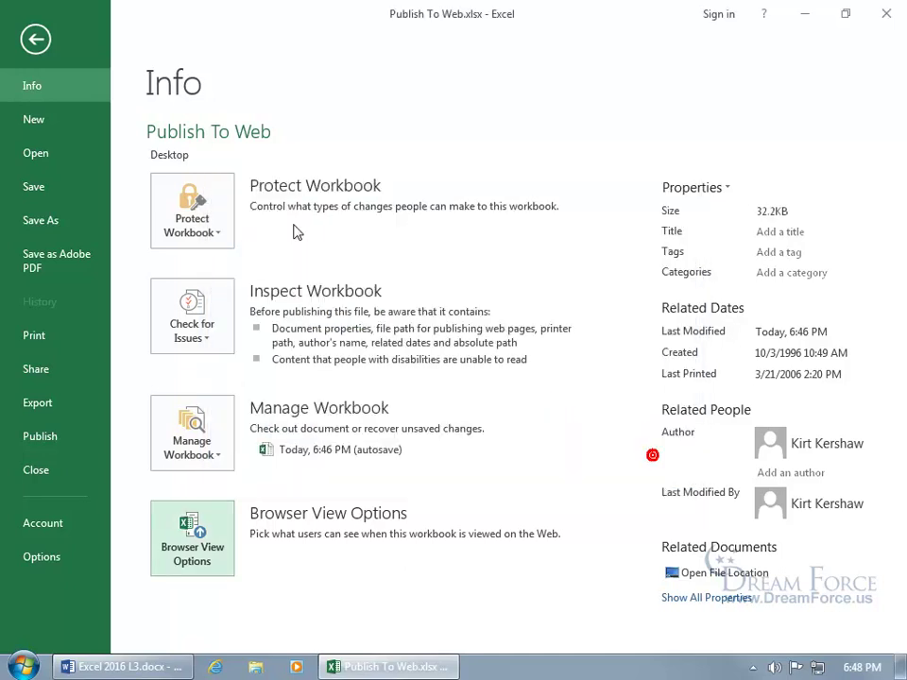
click(43, 40)
click(124, 621)
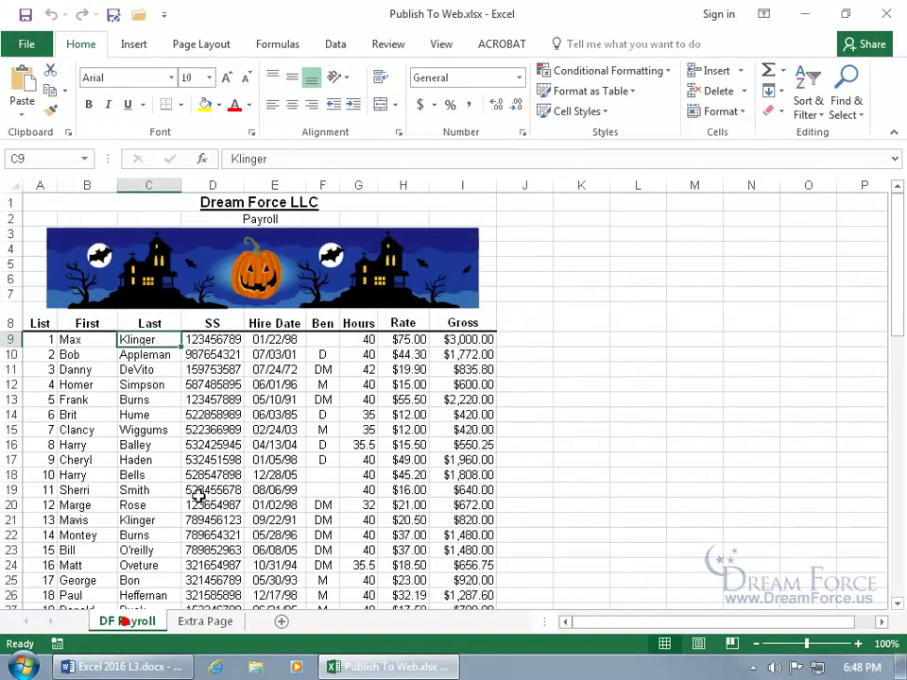
drag(89, 342, 81, 421)
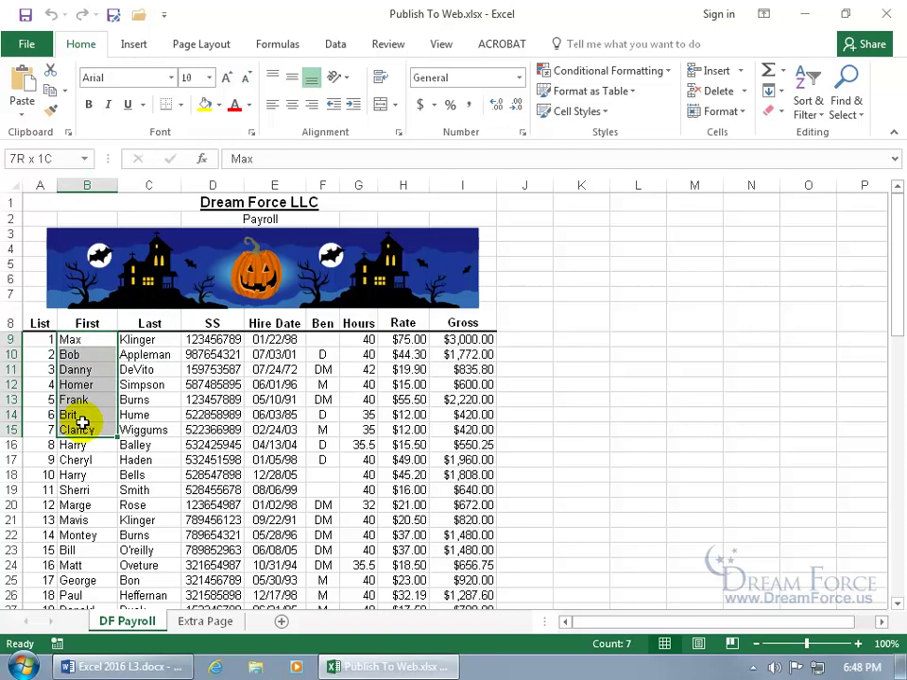
click(59, 159)
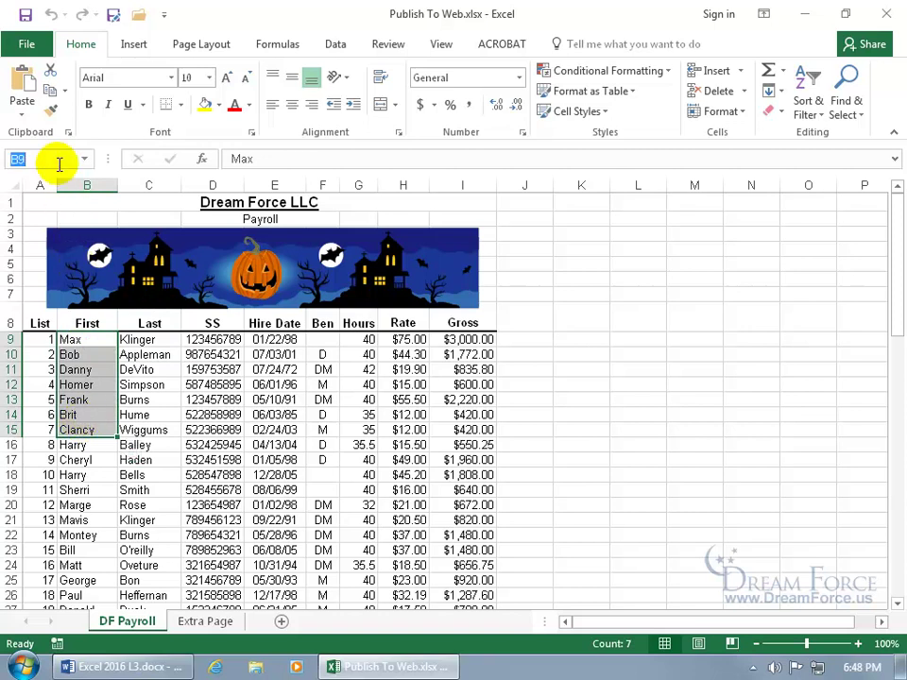
text(Raises)
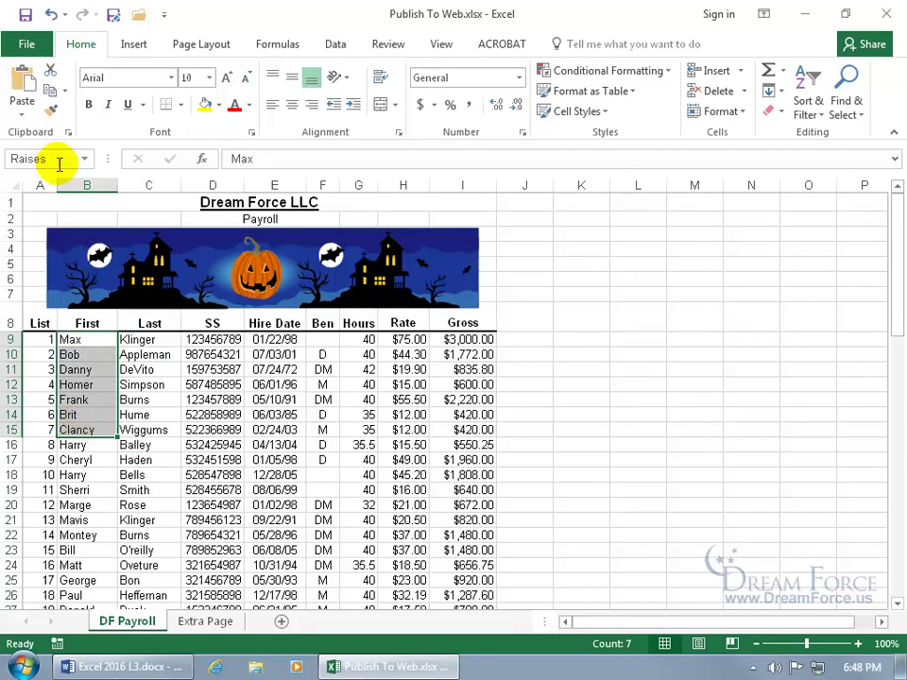
Step: Set Browser View Options to Items in the Workbook showing only the Raises range
click(32, 42)
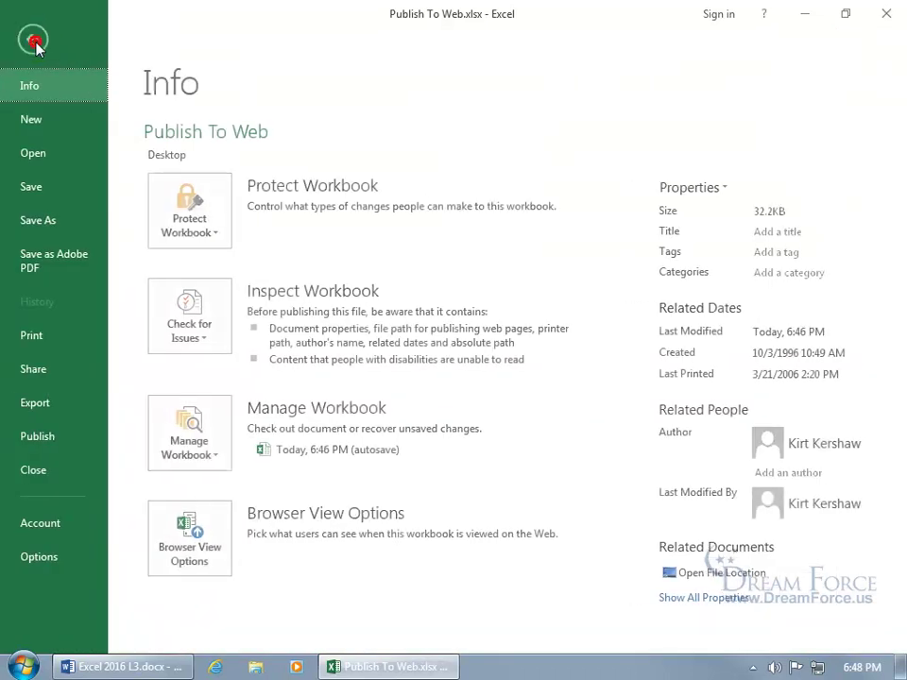
click(186, 537)
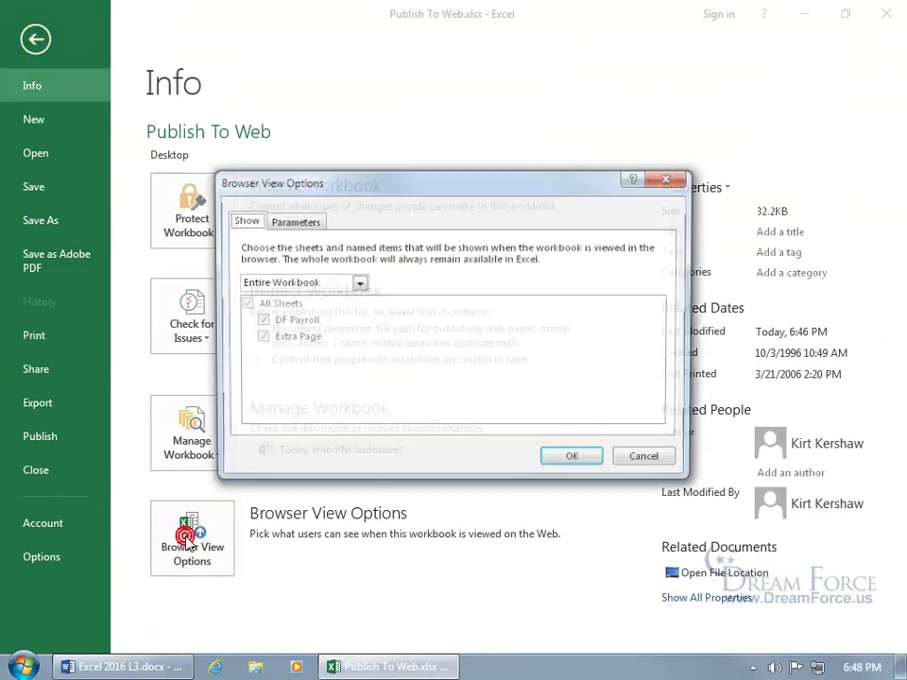
click(358, 284)
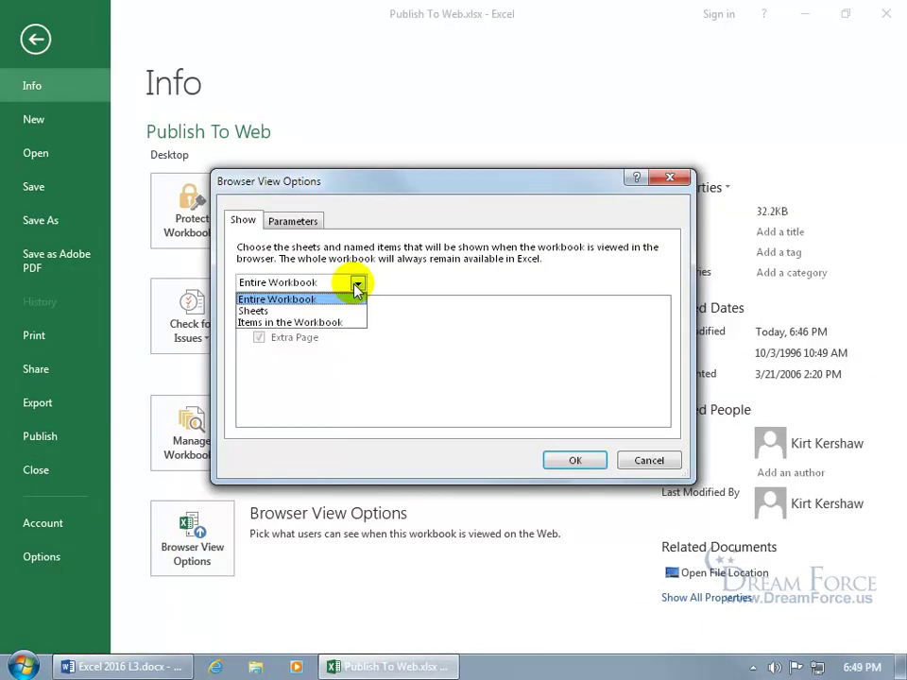
click(340, 322)
click(259, 321)
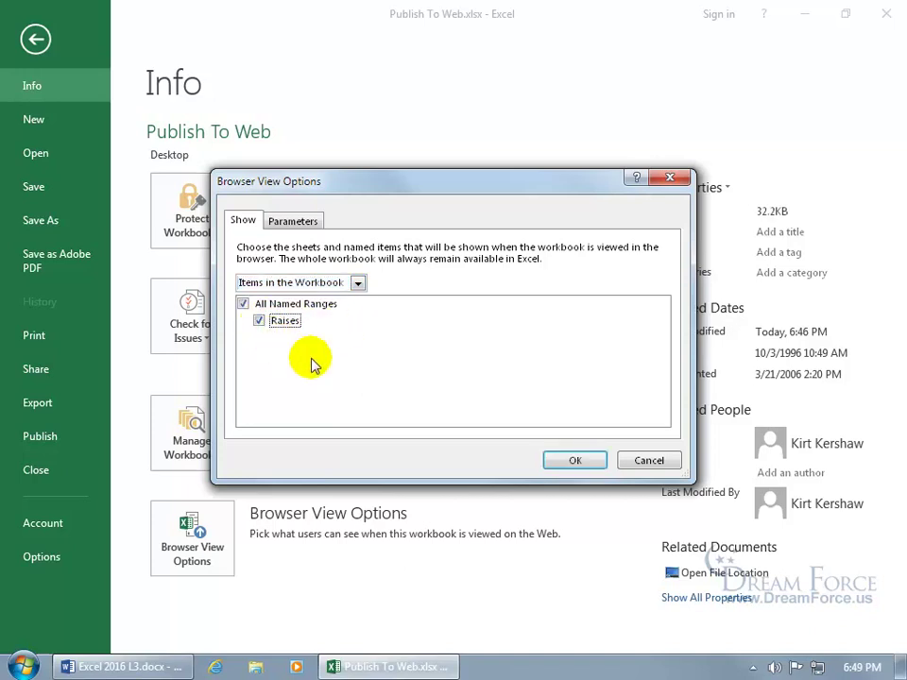
click(574, 462)
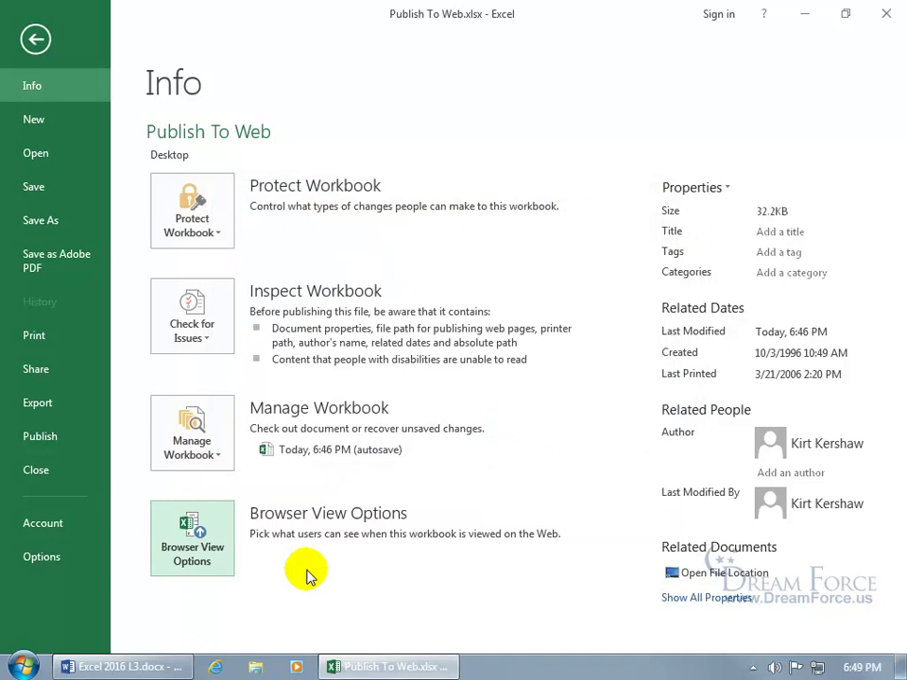